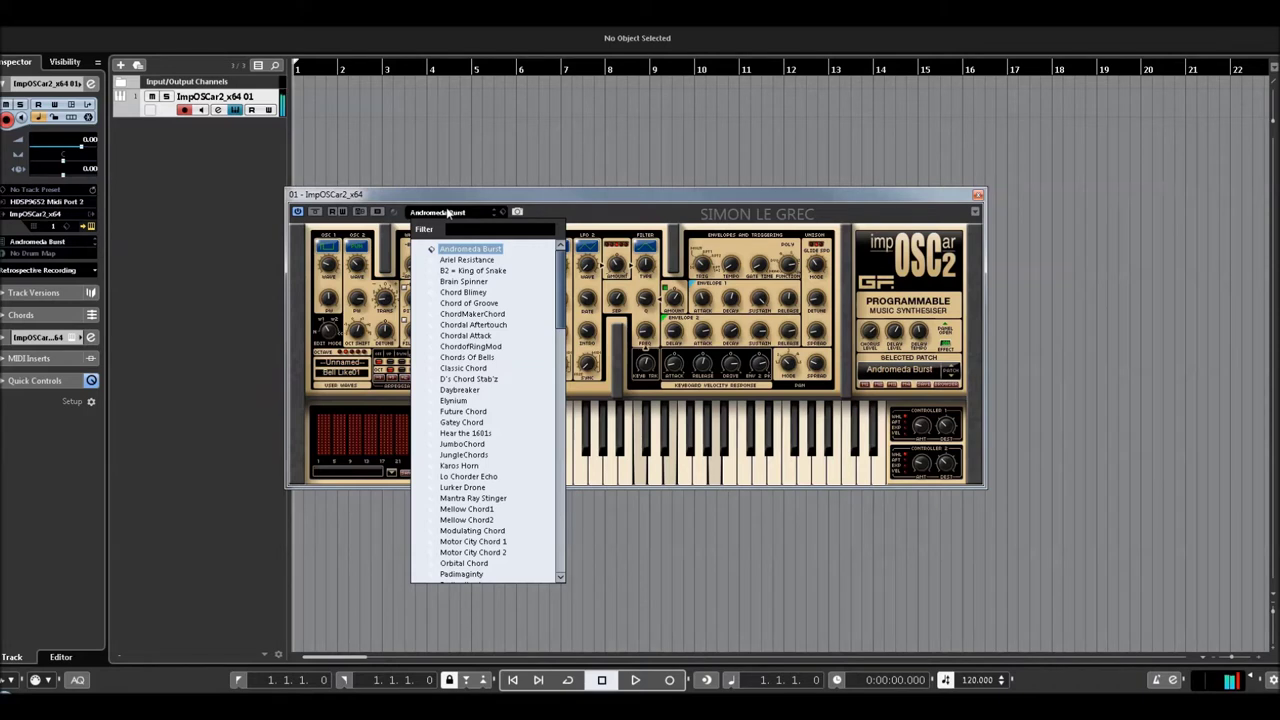
- Audition the ImpOSCar2 patches in order, one at a time, from Ariel Resistance through ChordMakerChord
click(652, 336)
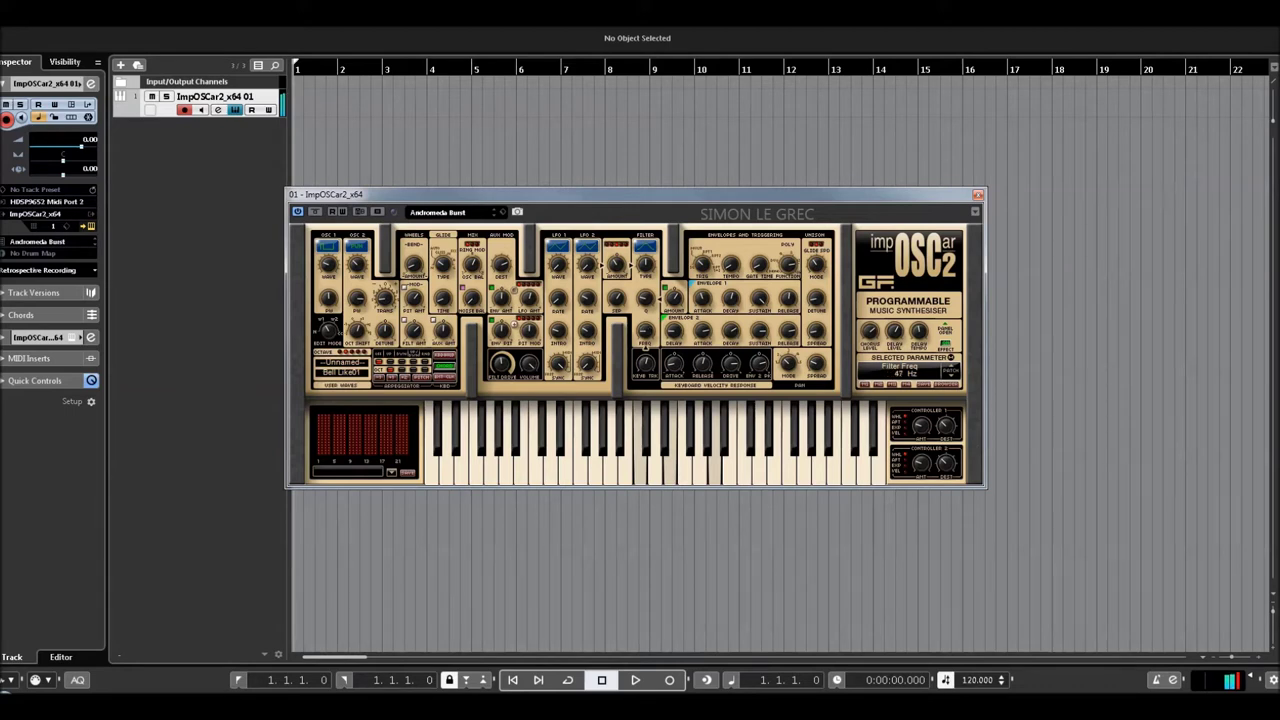
click(499, 216)
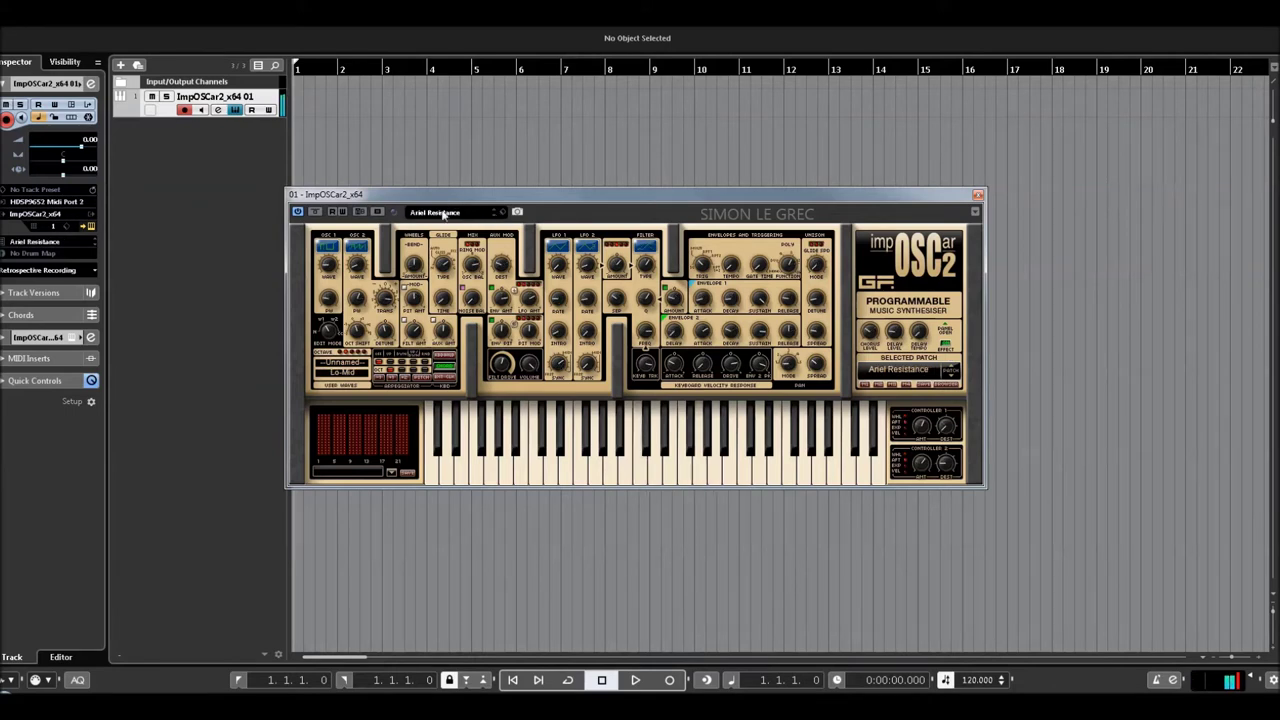
click(497, 216)
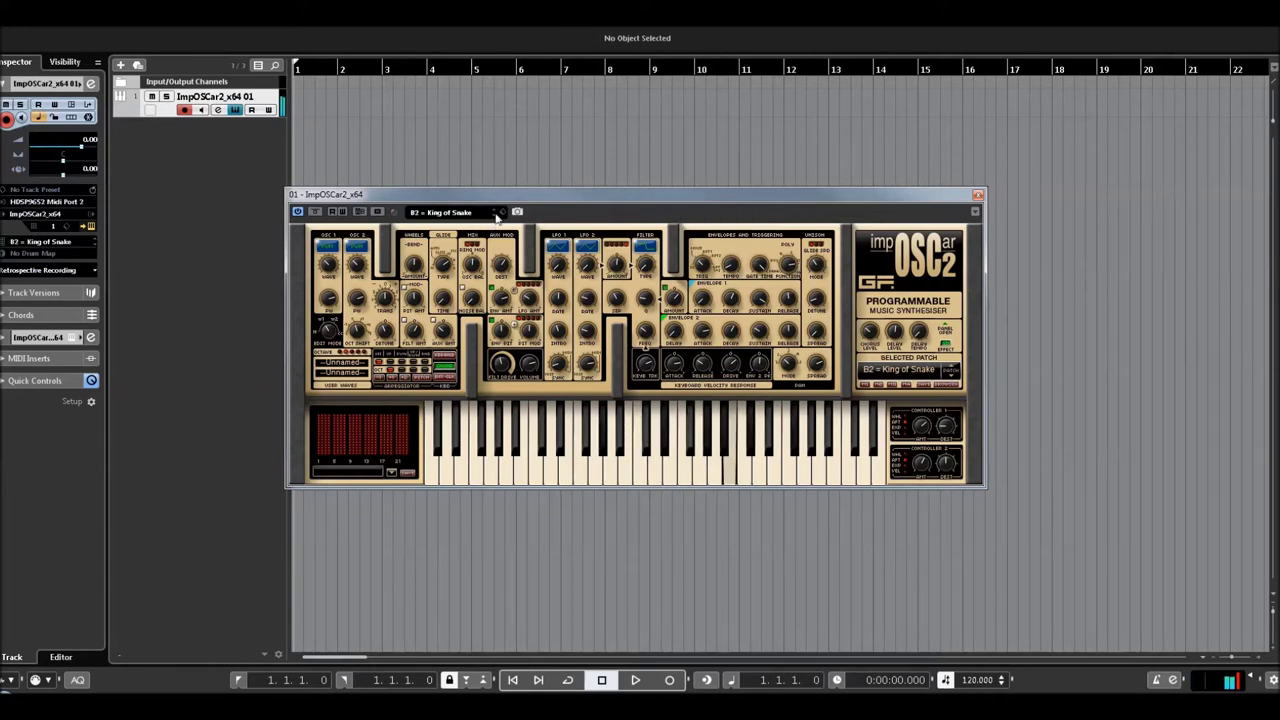
click(493, 216)
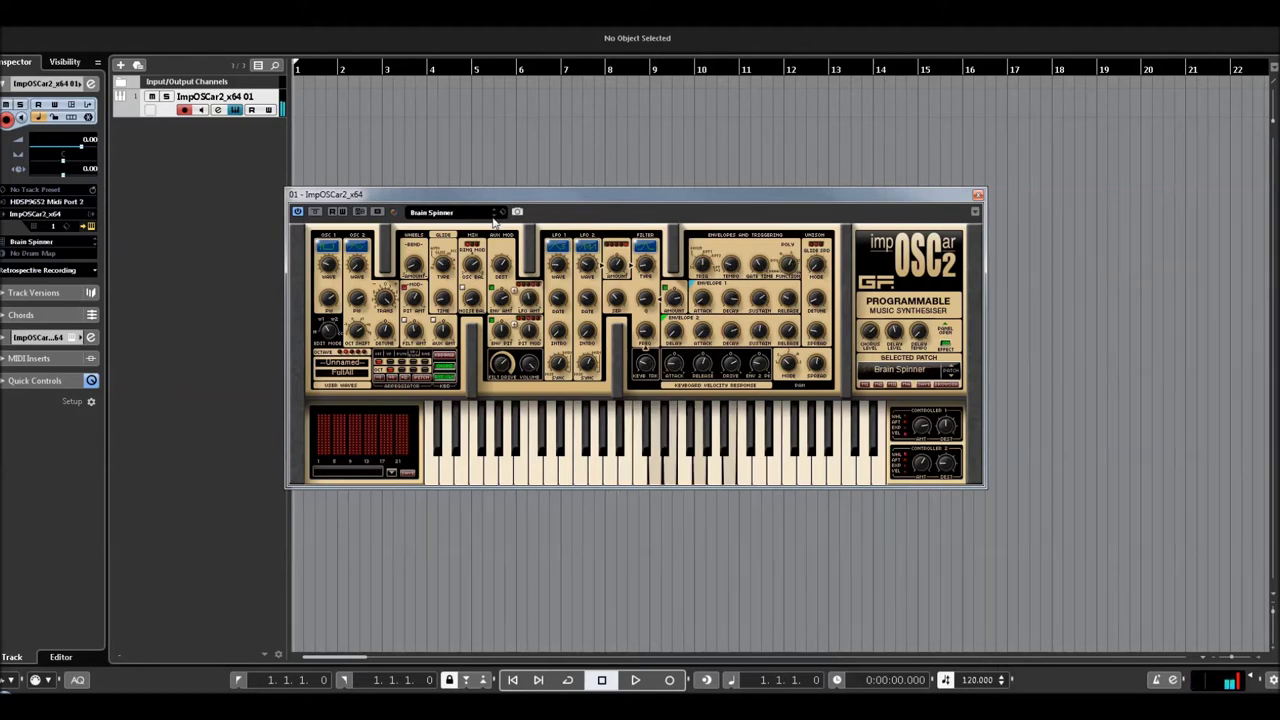
click(493, 216)
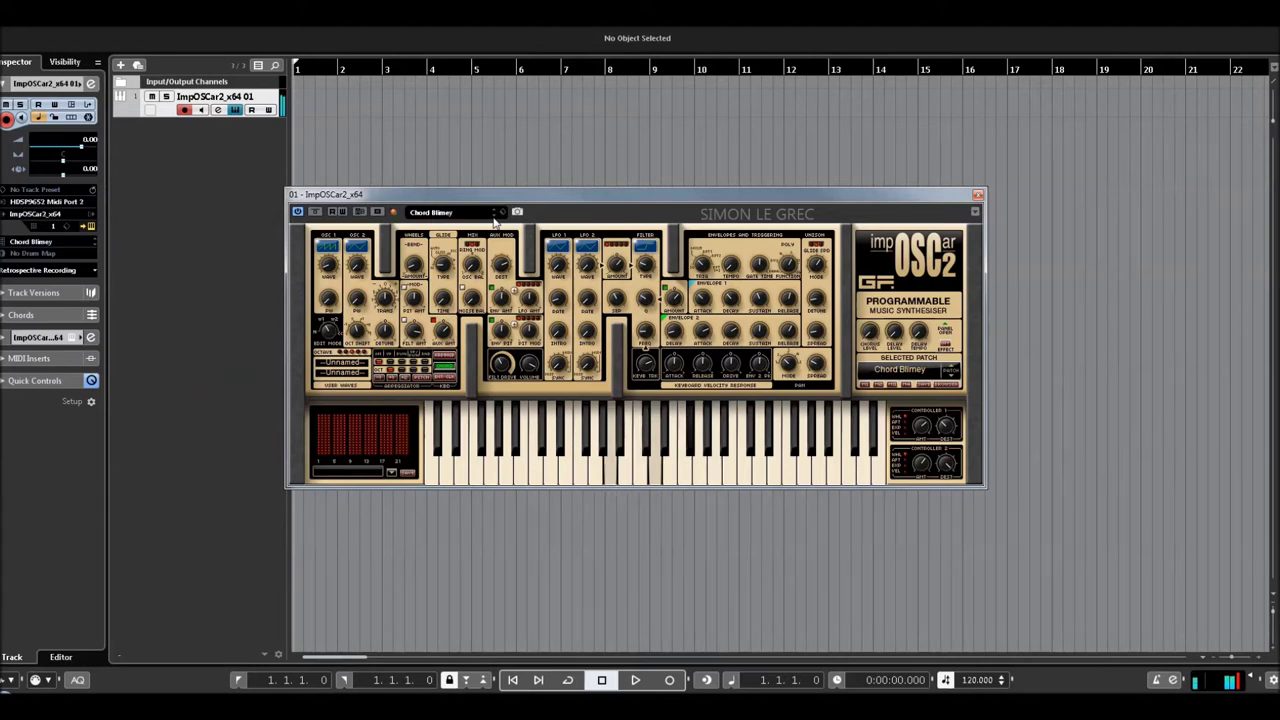
click(494, 217)
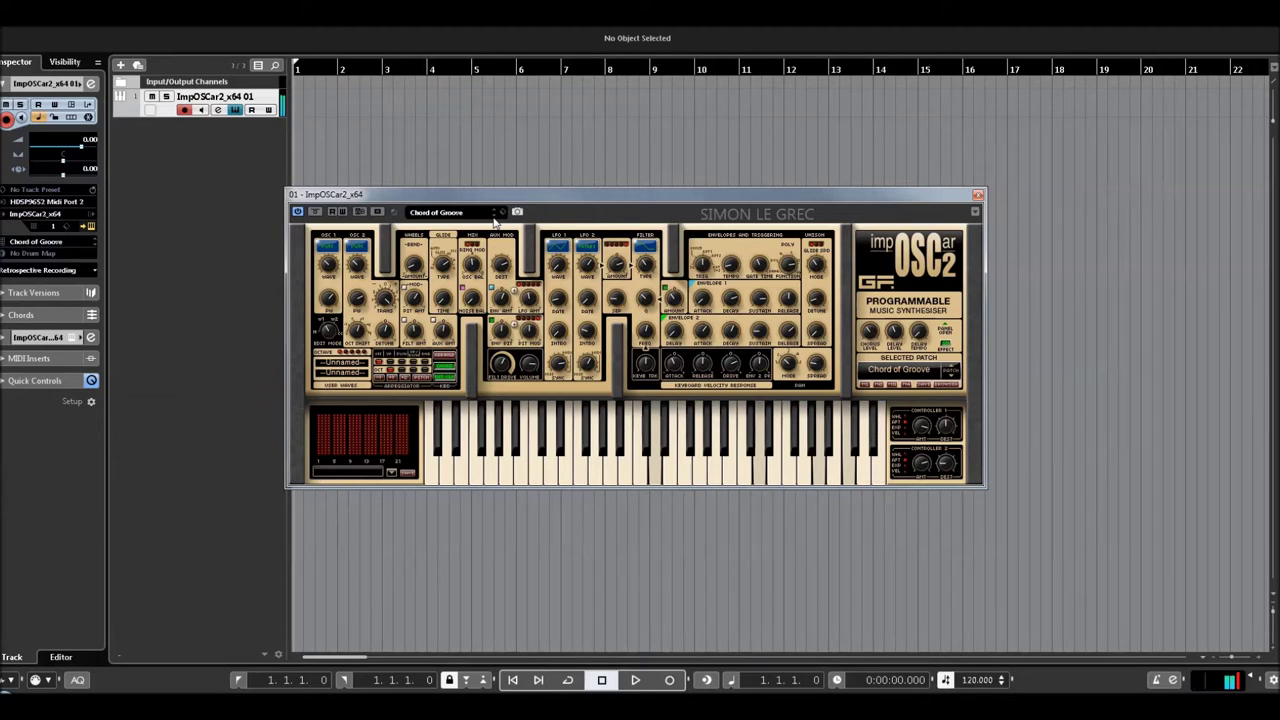
click(494, 217)
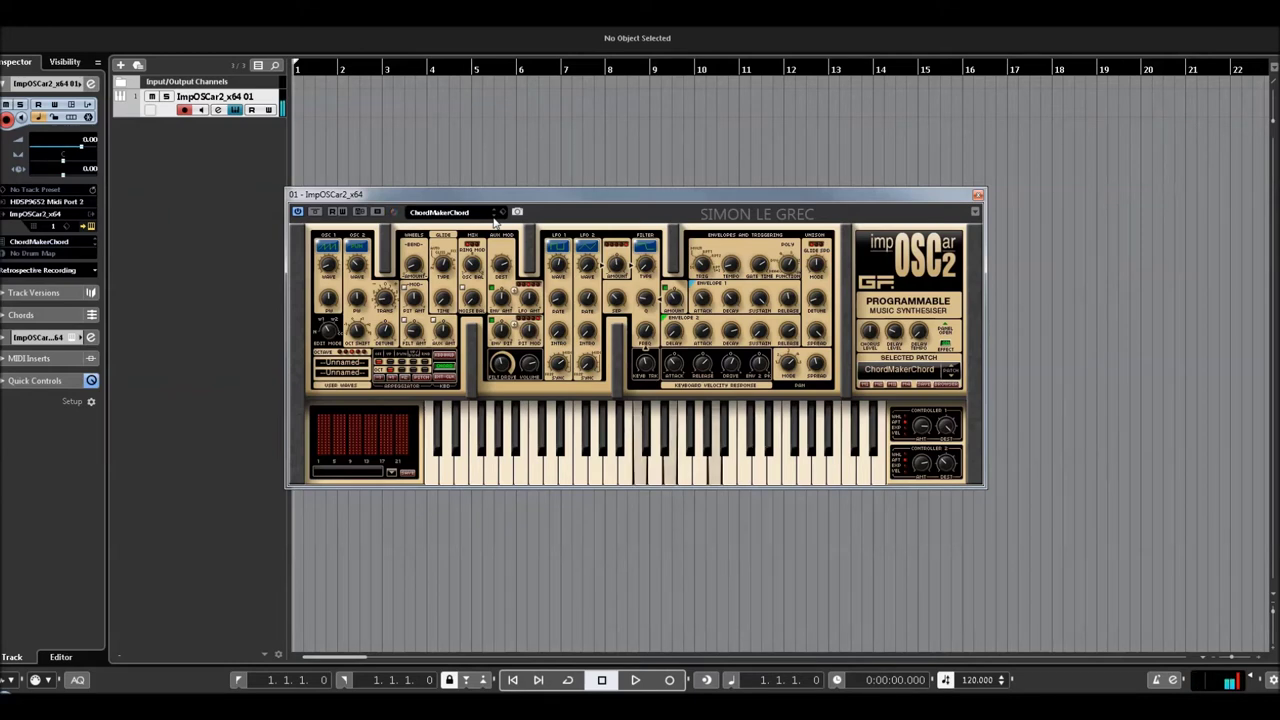
- Continue auditioning the patches one at a time, from Chordal Aftertouch through Daybreaker
click(494, 219)
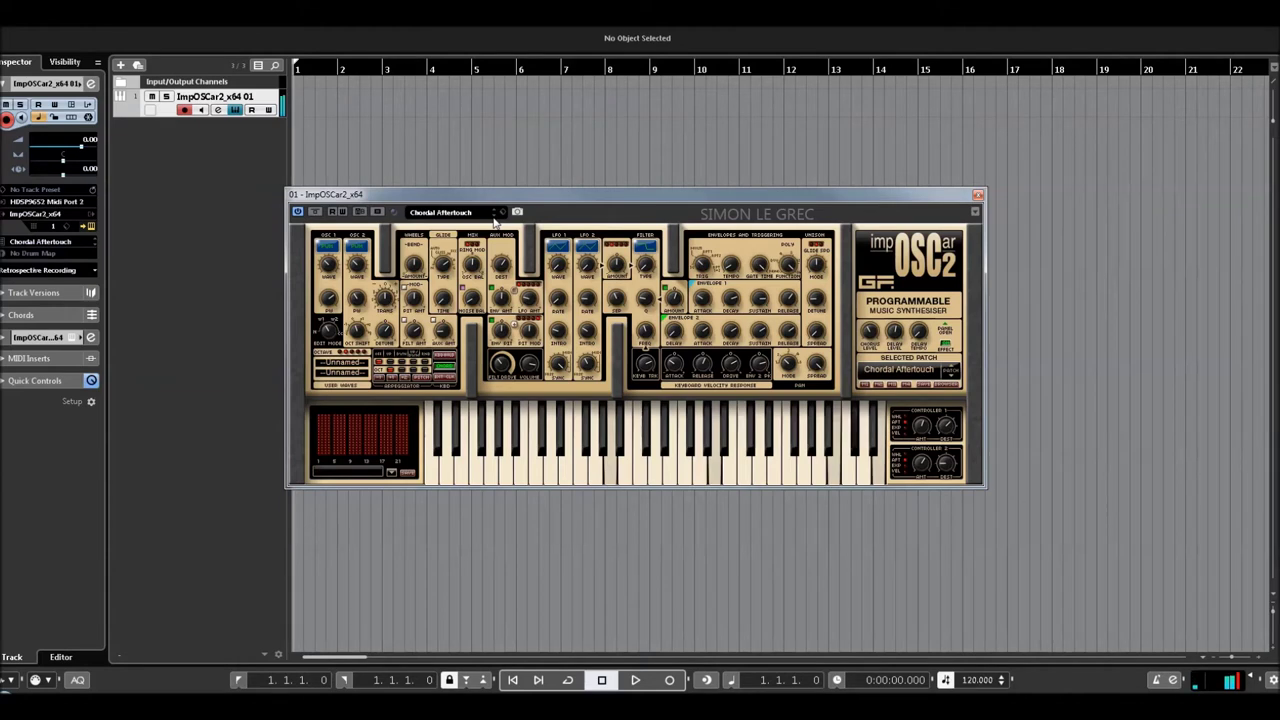
click(494, 219)
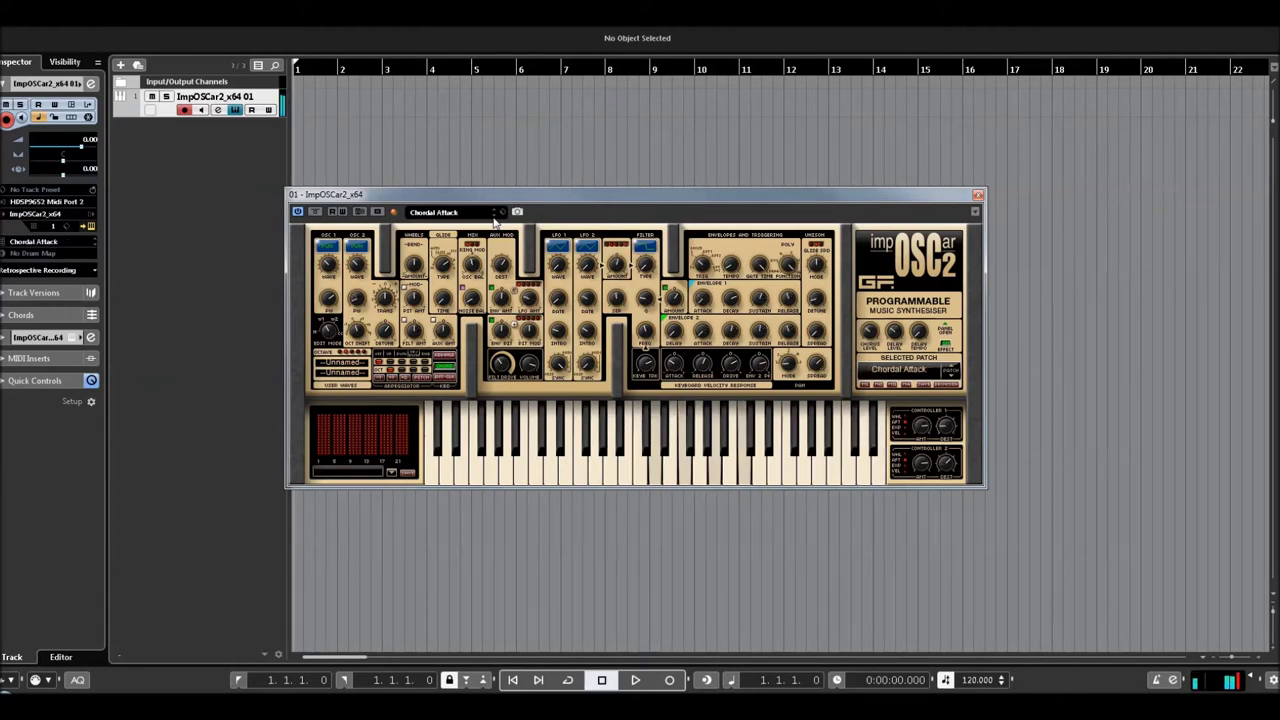
click(494, 219)
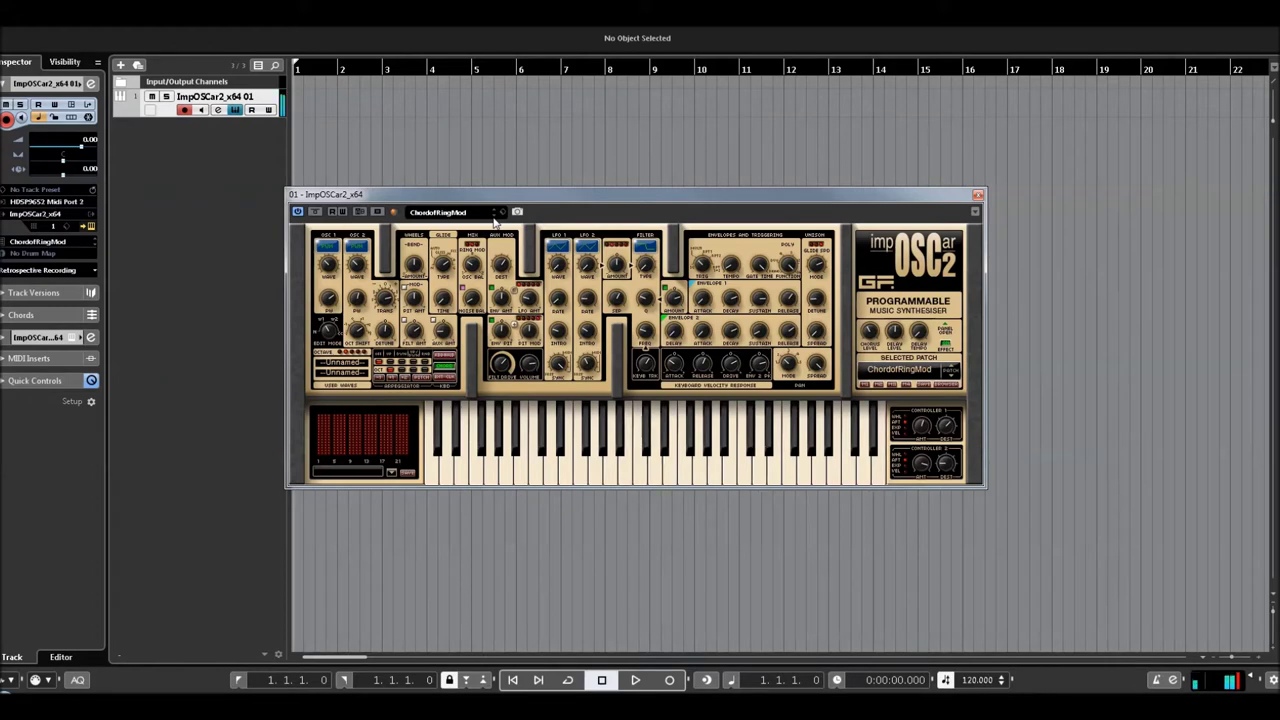
click(494, 219)
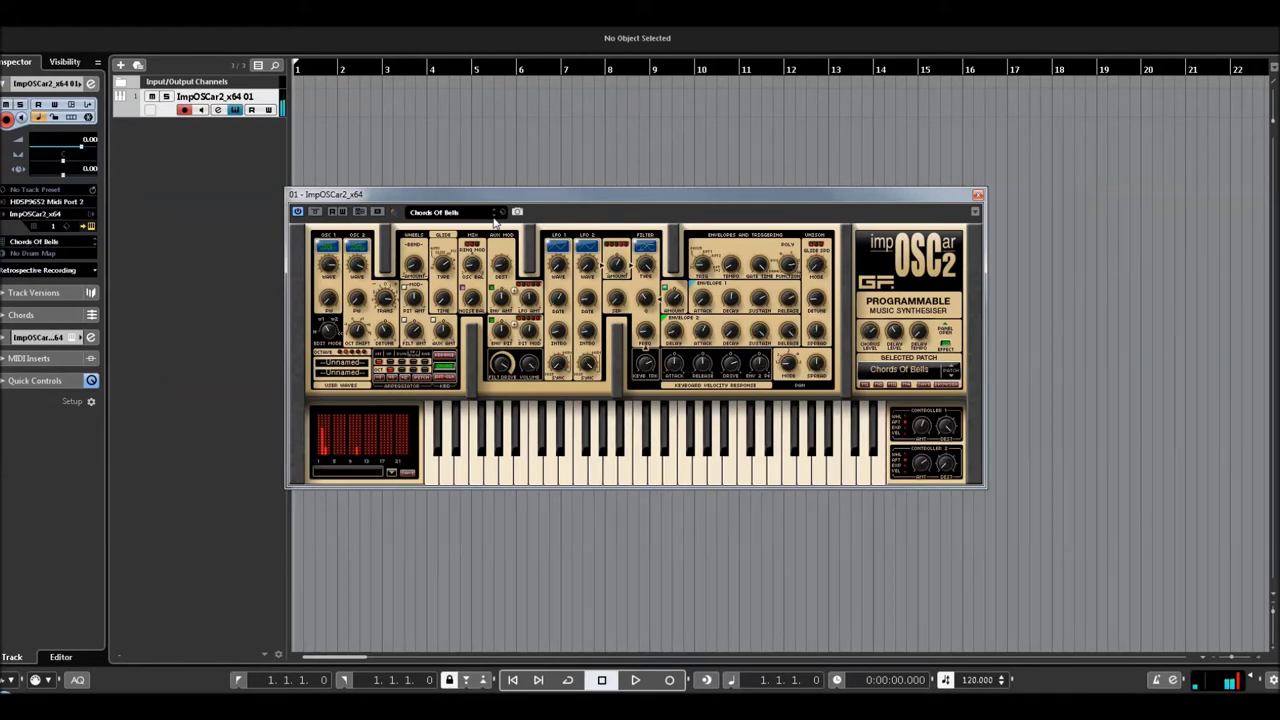
click(494, 219)
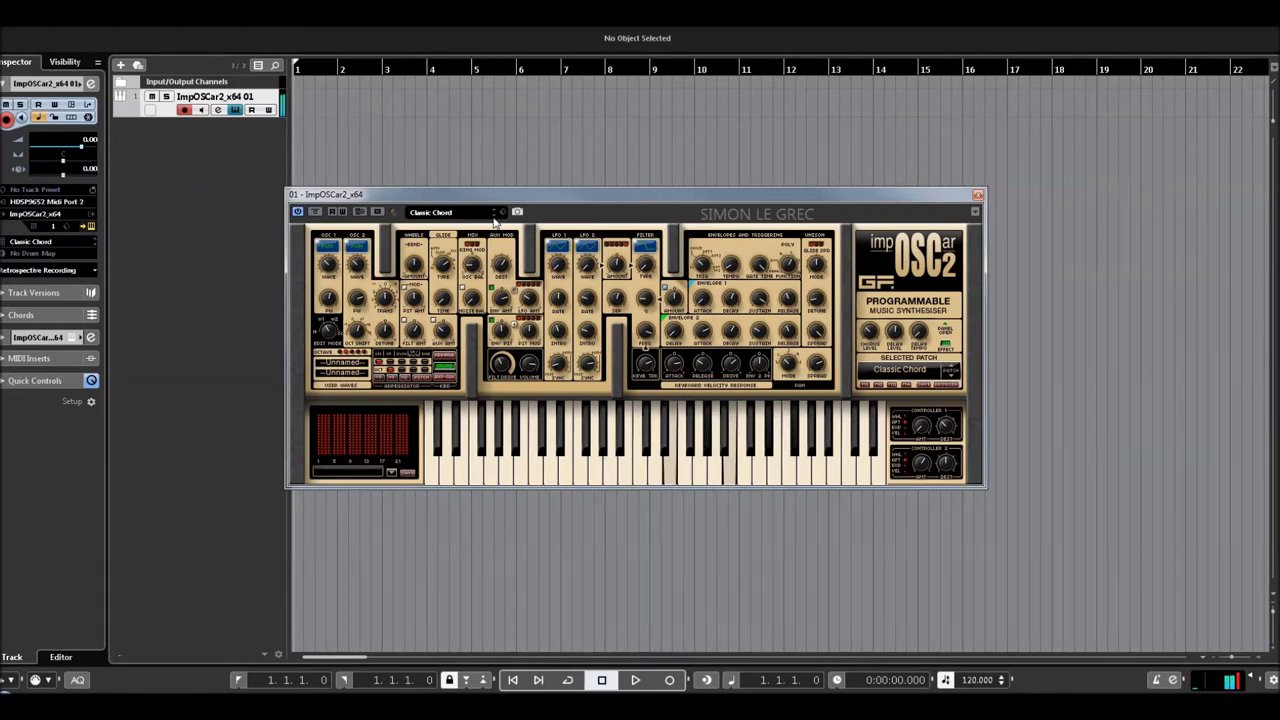
click(494, 219)
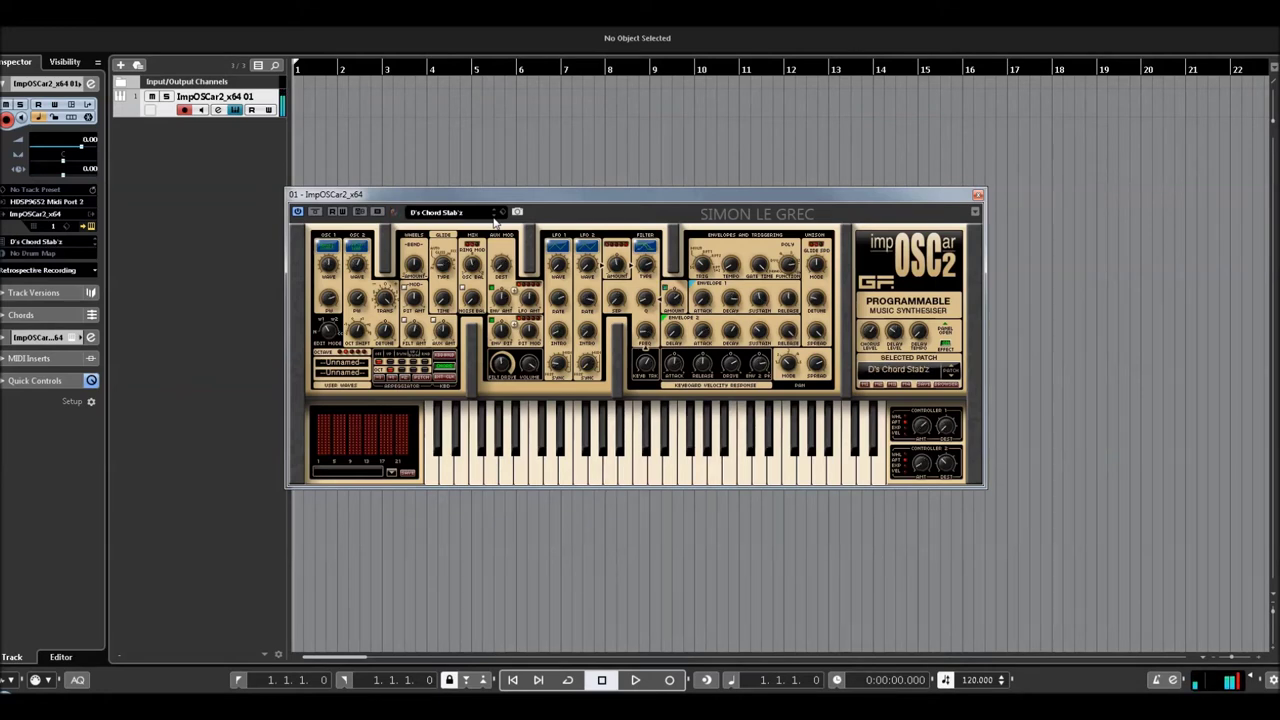
click(494, 220)
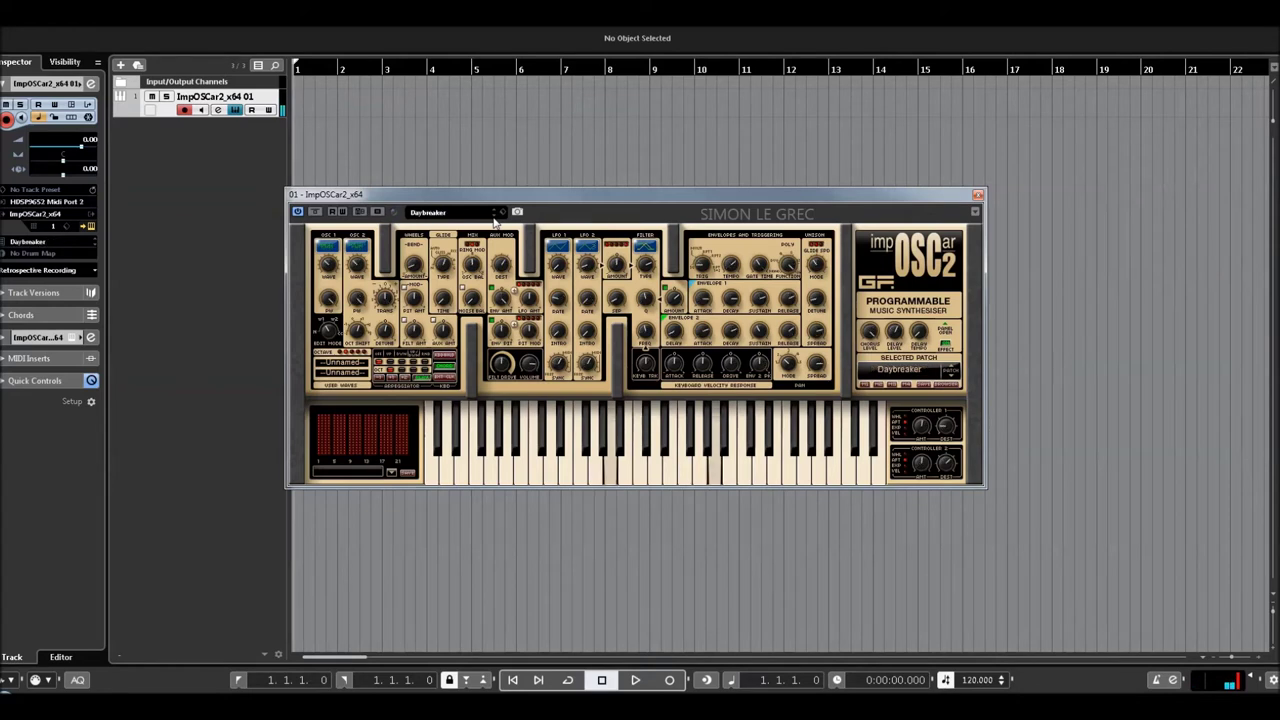
- Open the full preset list and audition the patches Elynium, Future Chord, Gatey Chord and Hear the 1601s
click(427, 214)
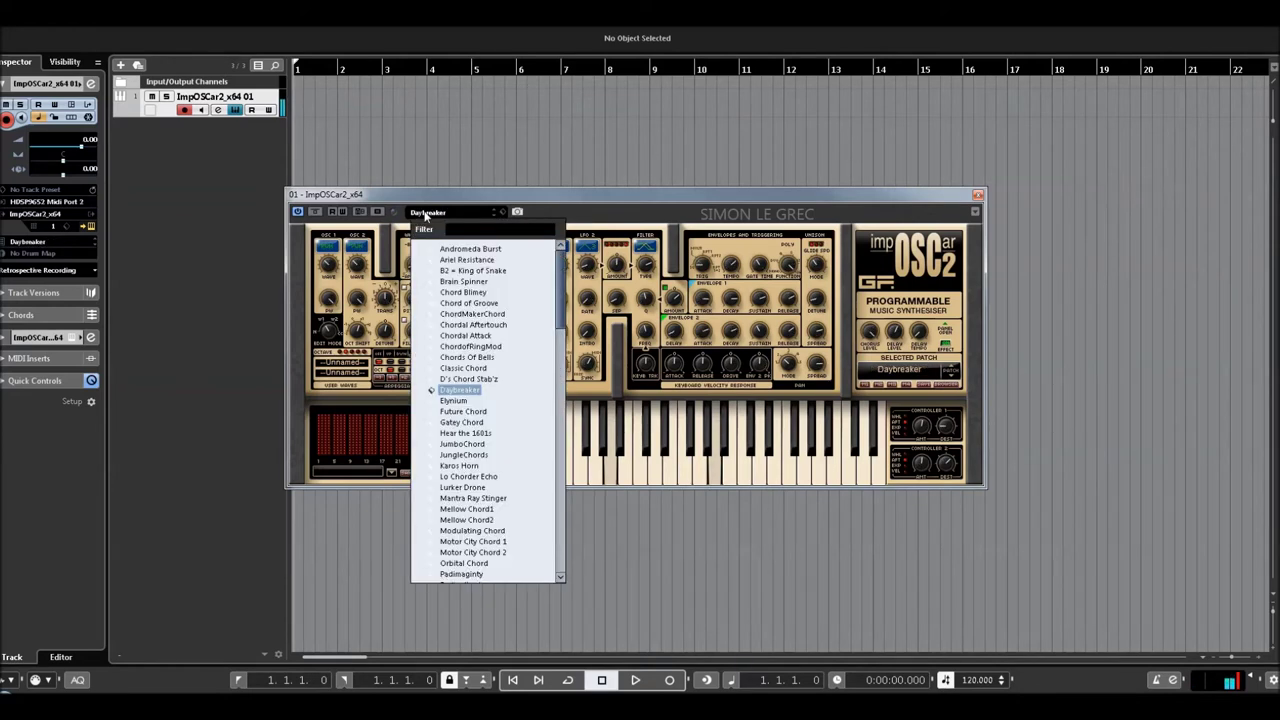
drag(560, 324, 562, 337)
scroll(562, 337, down, 1)
key(Down)
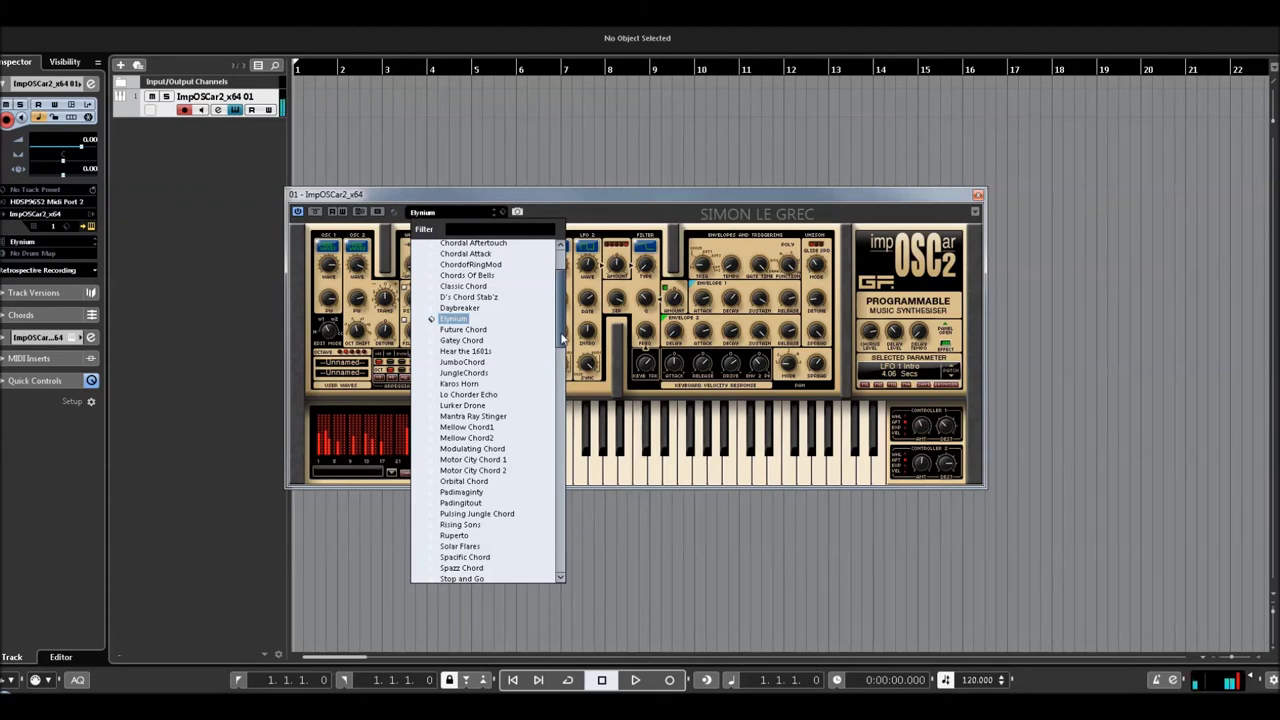
key(Down)
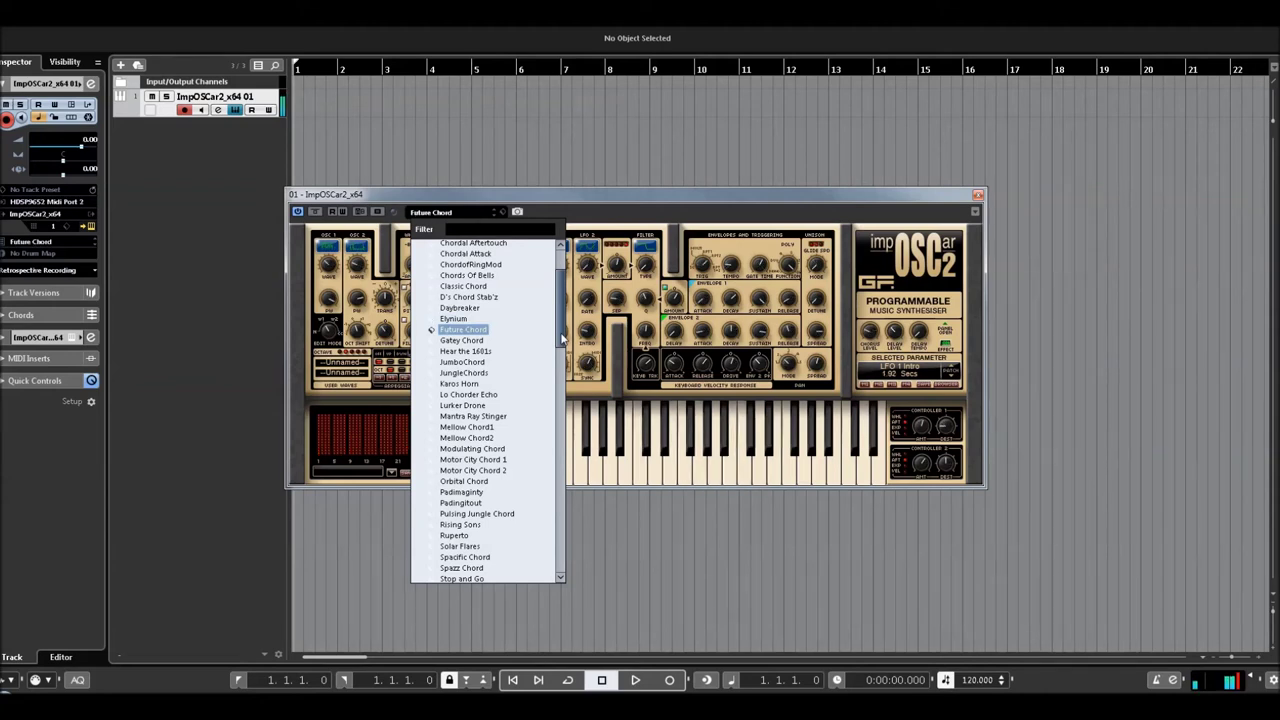
key(Down)
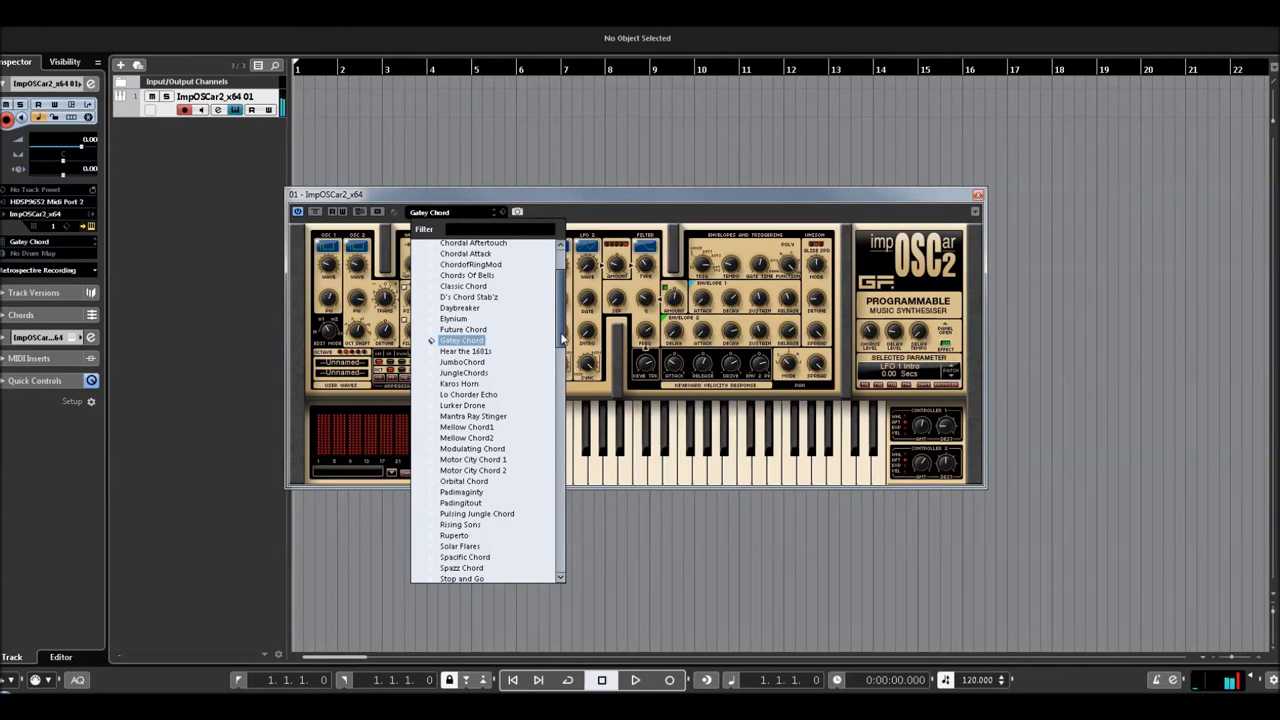
key(Down)
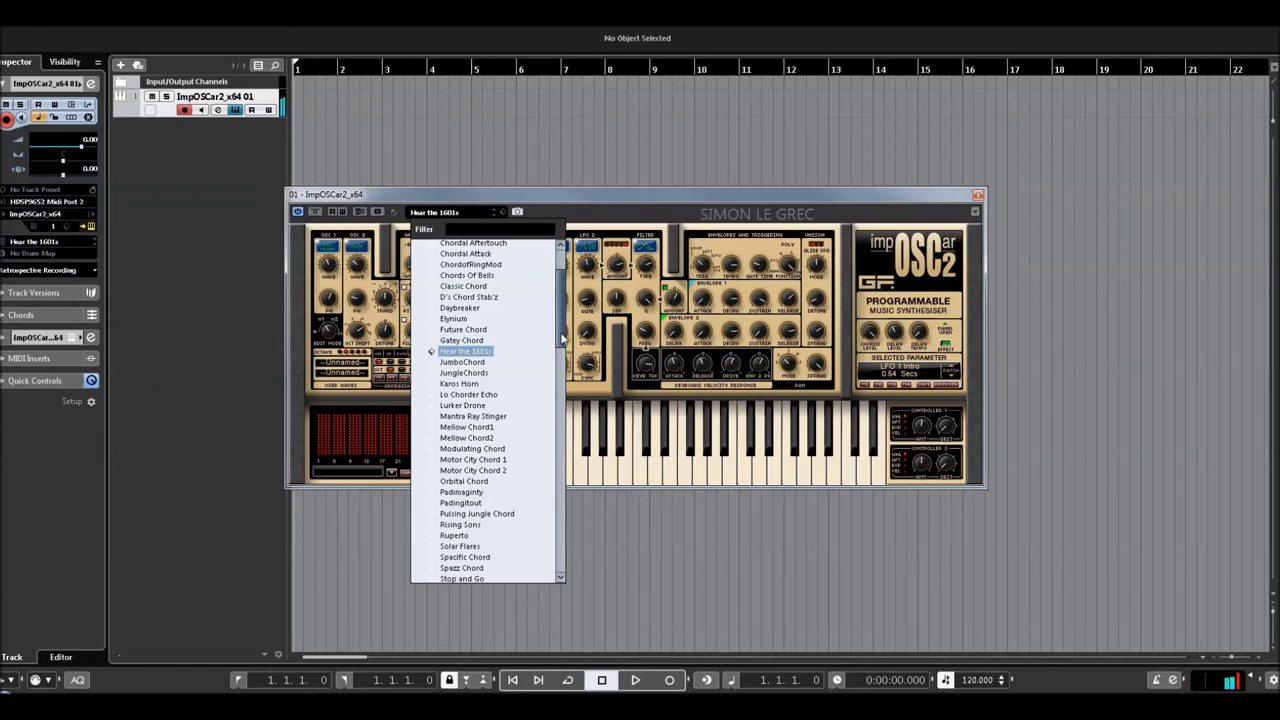
- Audition JumboChord, JungleChords, Karos Horn, Lo Chorder Echo and Lurker Drone in turn from the open preset list
key(Down)
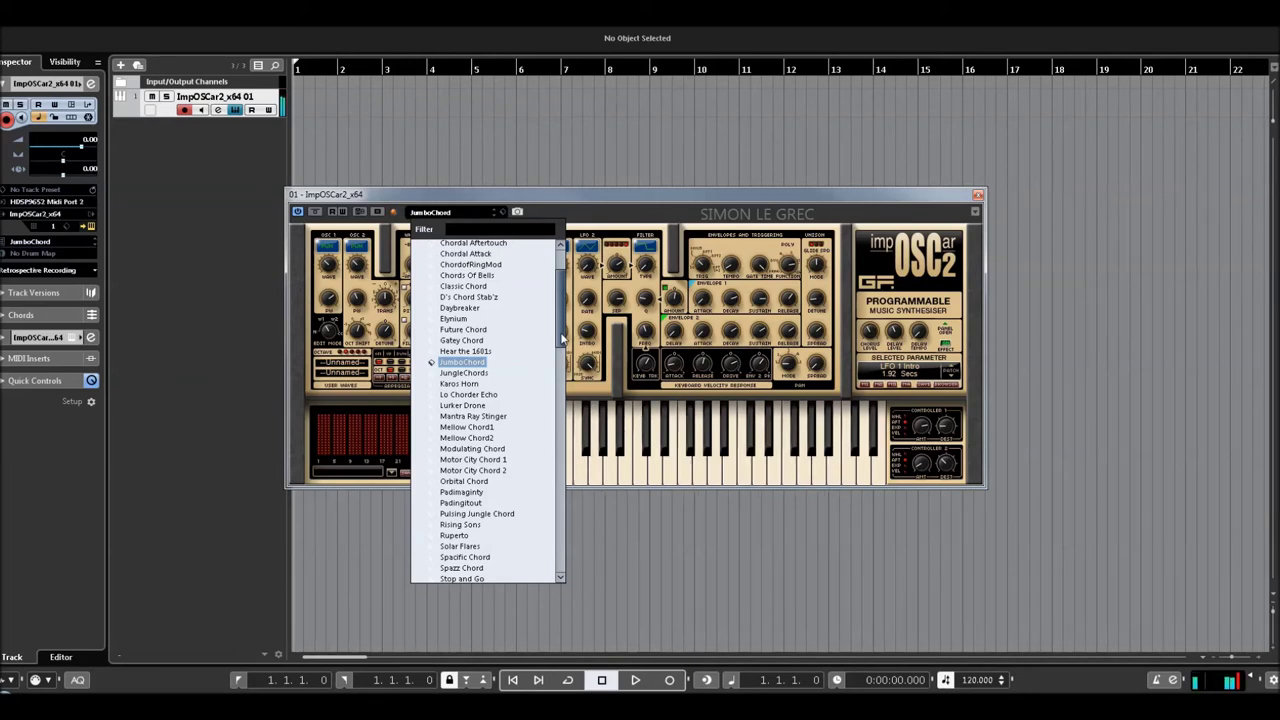
key(Down)
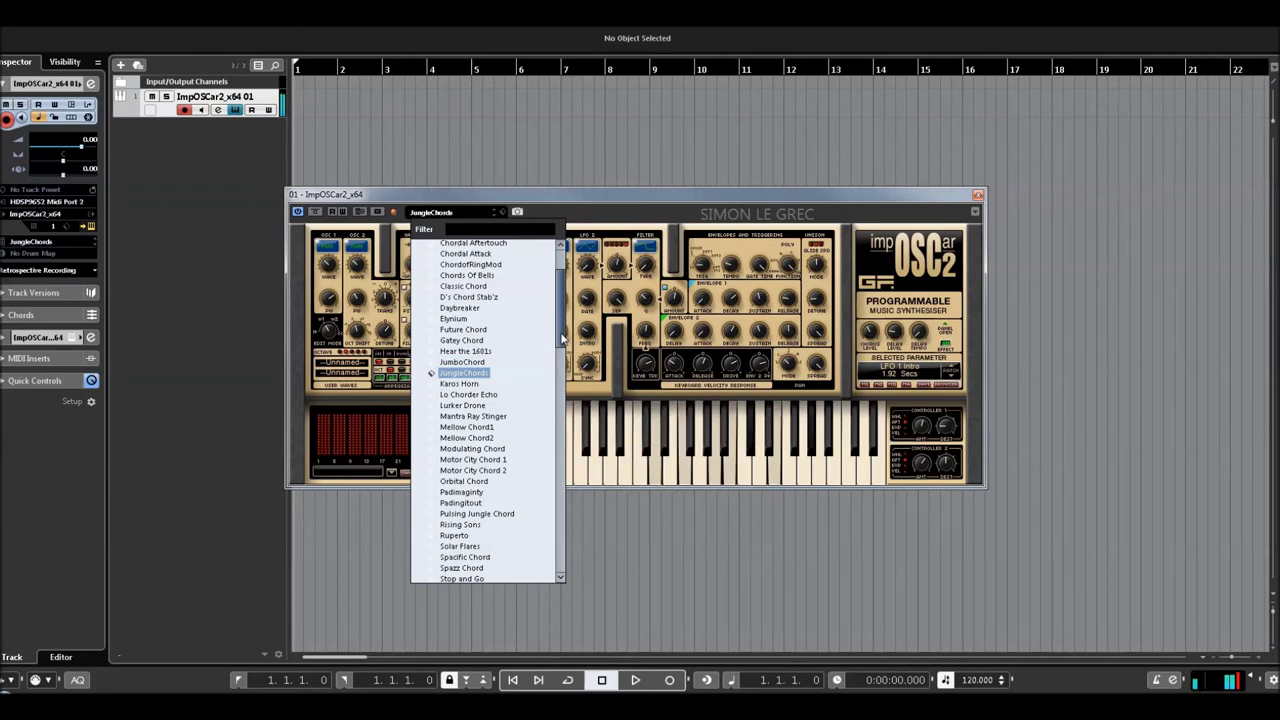
key(Down)
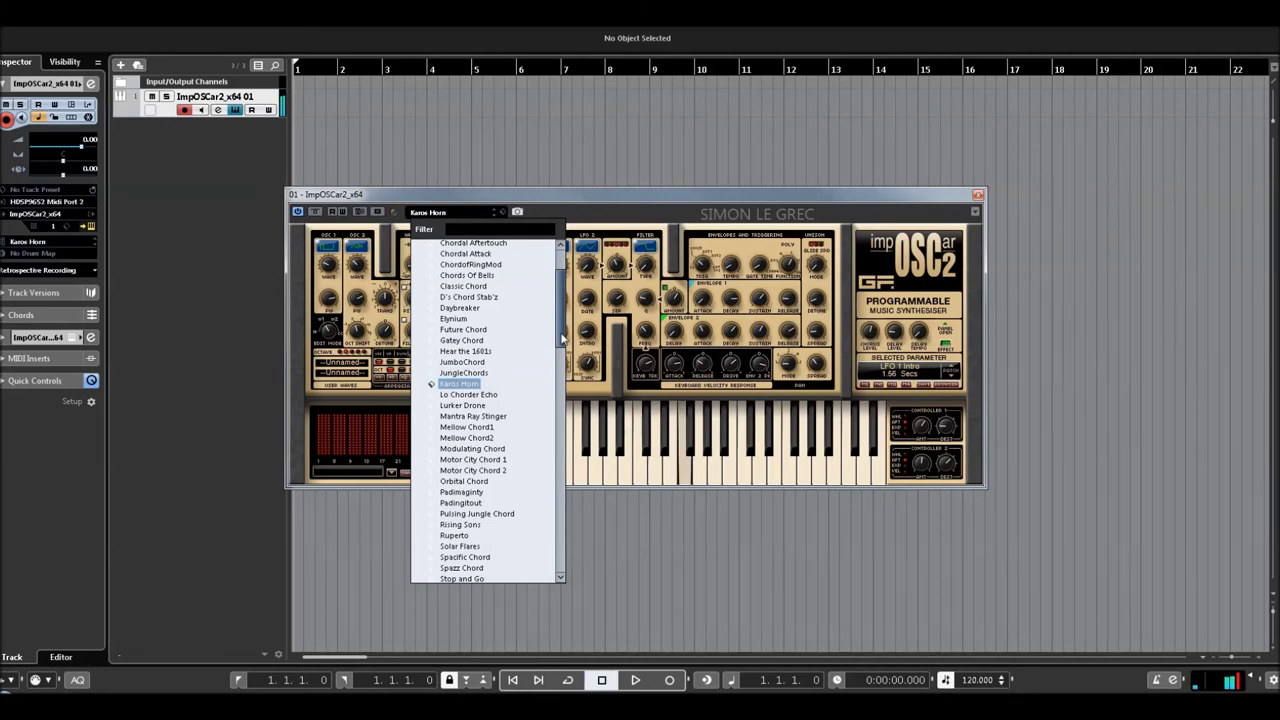
key(Down)
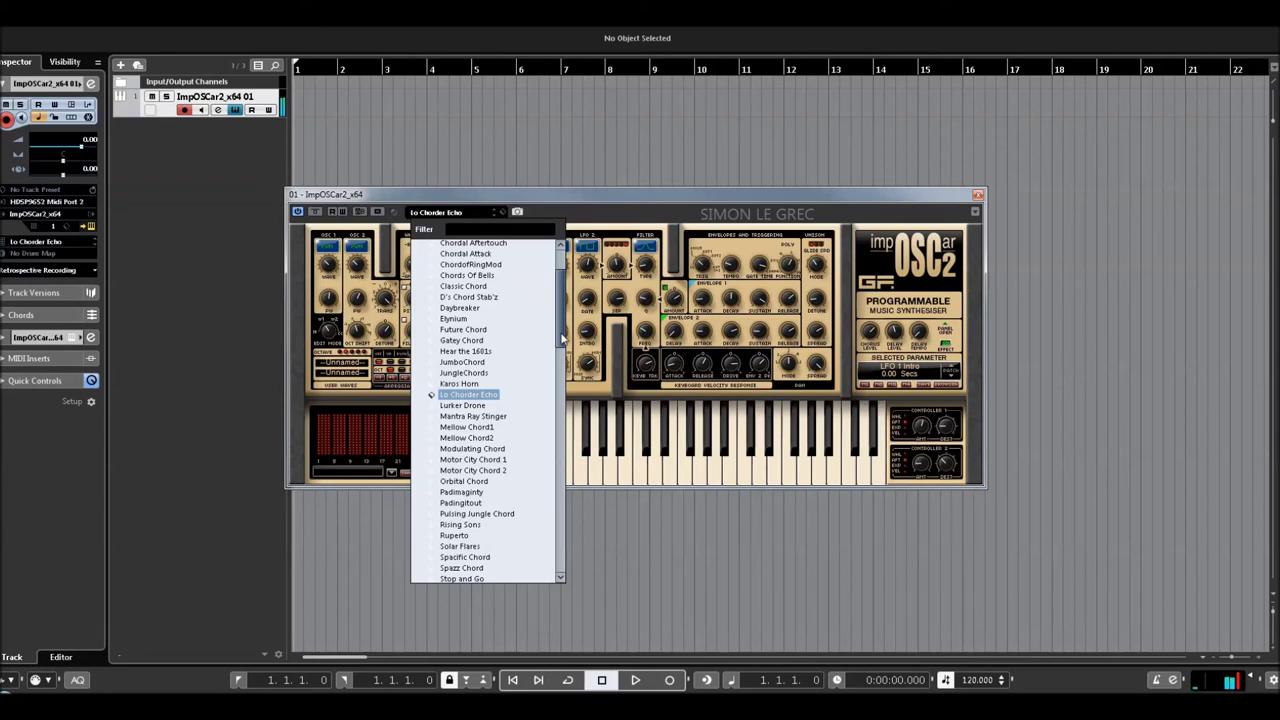
key(Down)
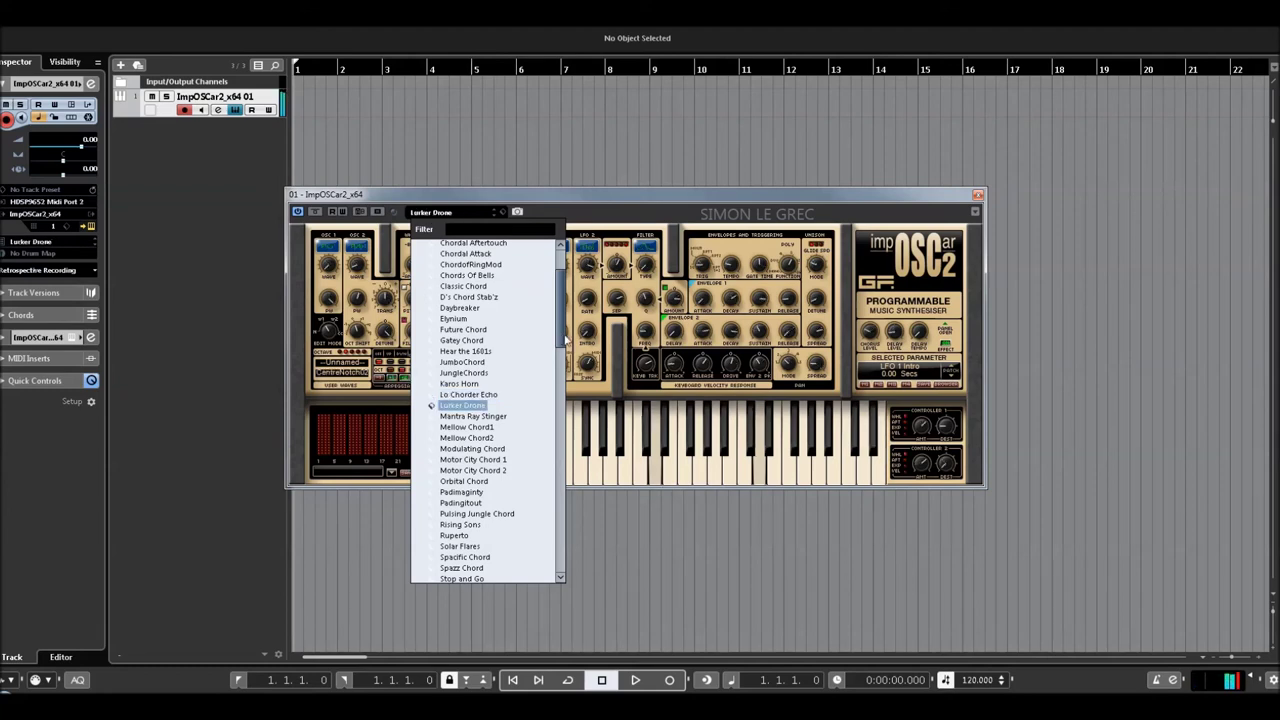
- Load and audition Mellow Chord1, Mellow Chord2, Motor City Chord 1, Motor City Chord 2 and Padimaginty
drag(562, 341, 560, 362)
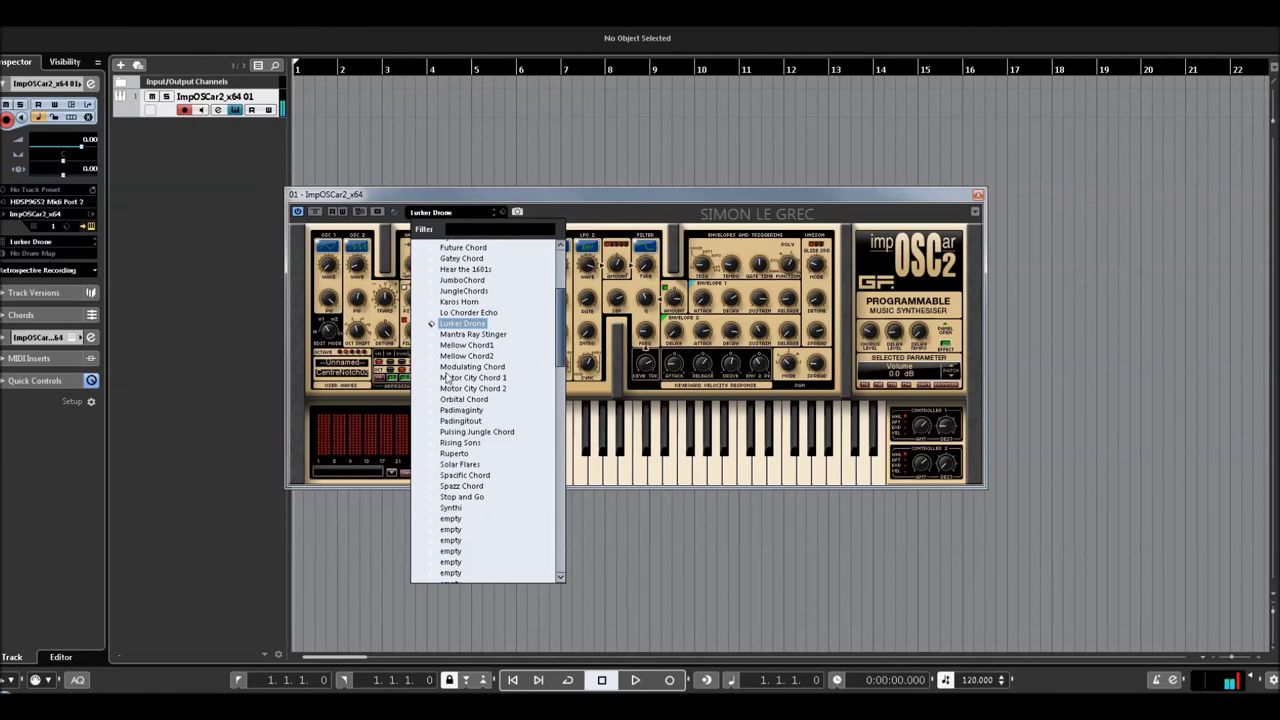
click(470, 345)
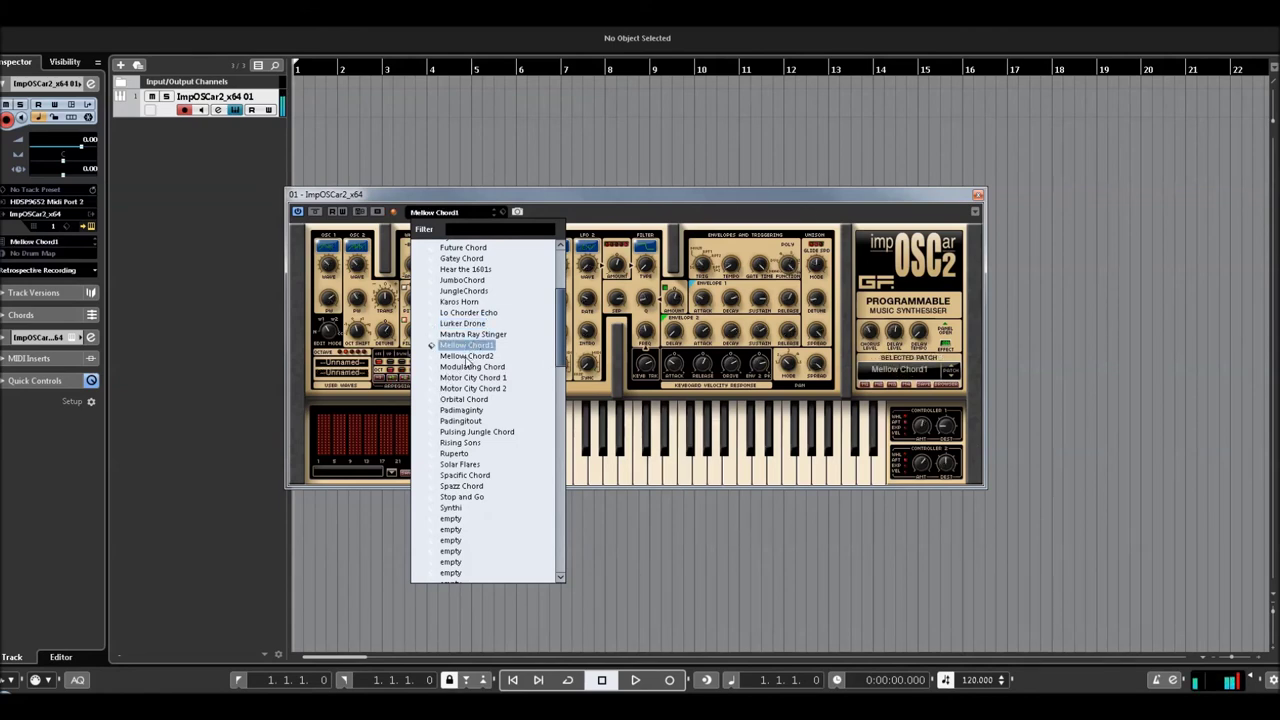
click(466, 357)
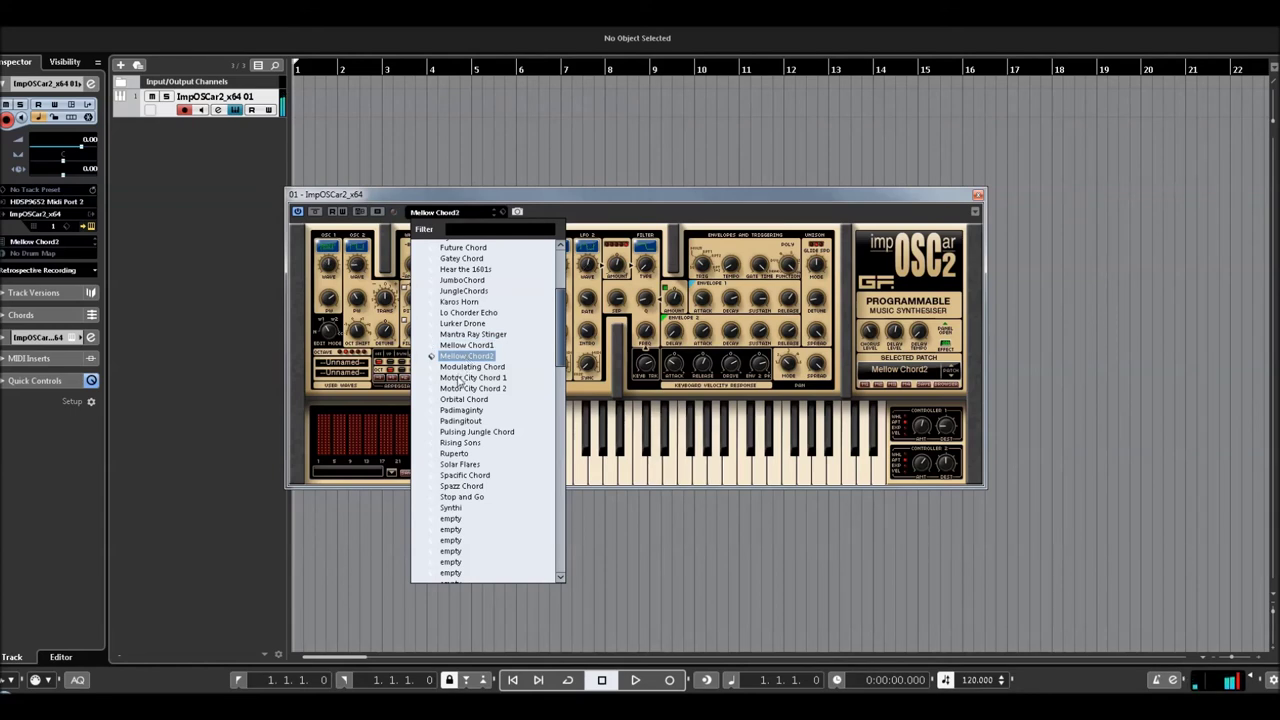
click(460, 378)
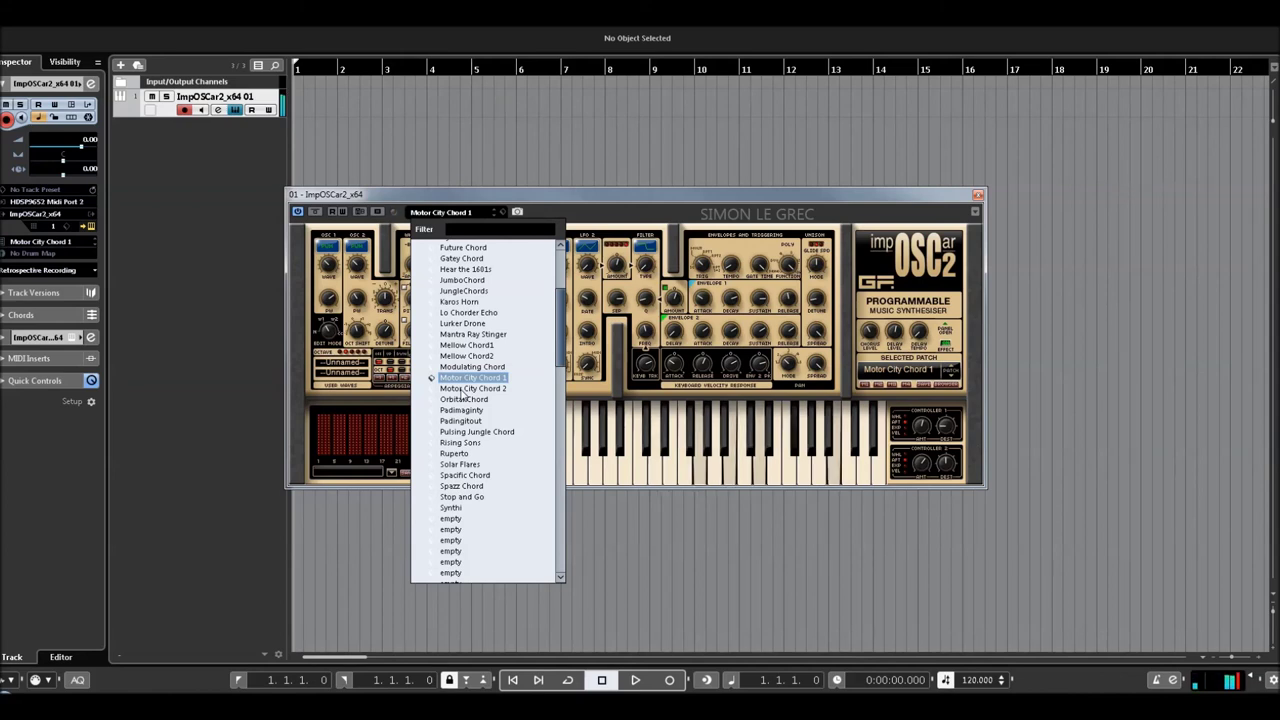
click(462, 391)
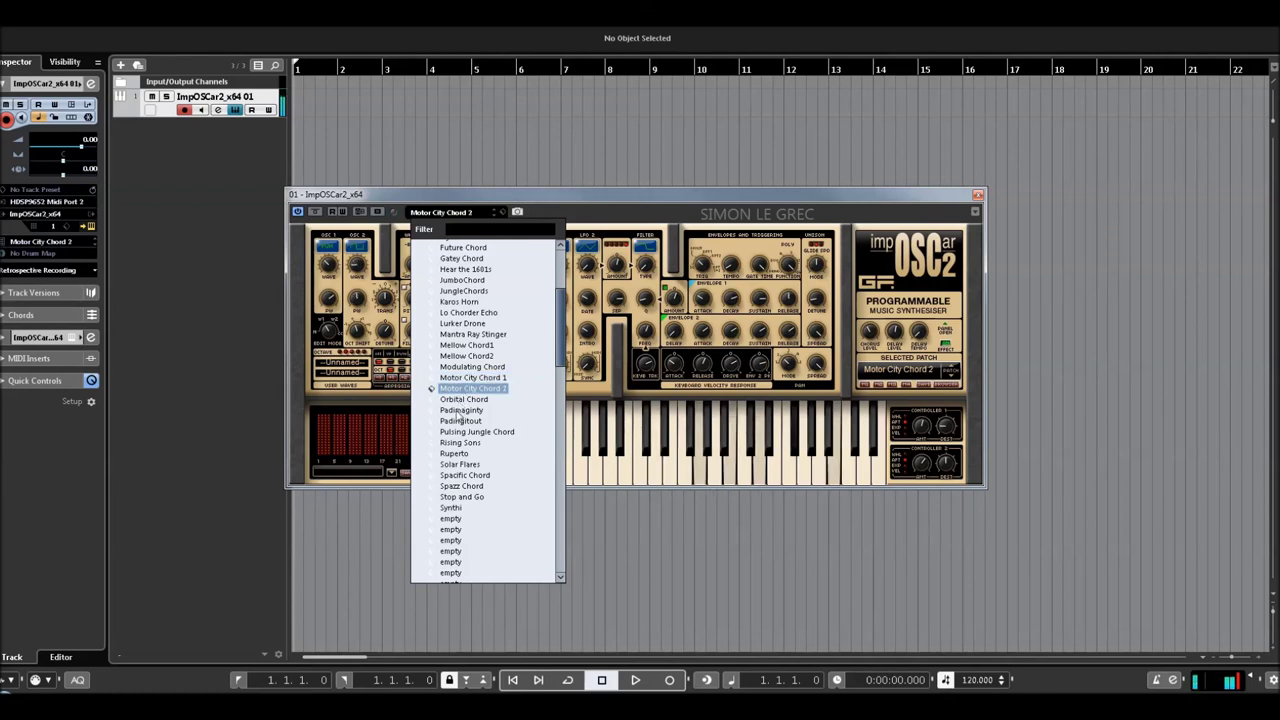
double_click(455, 411)
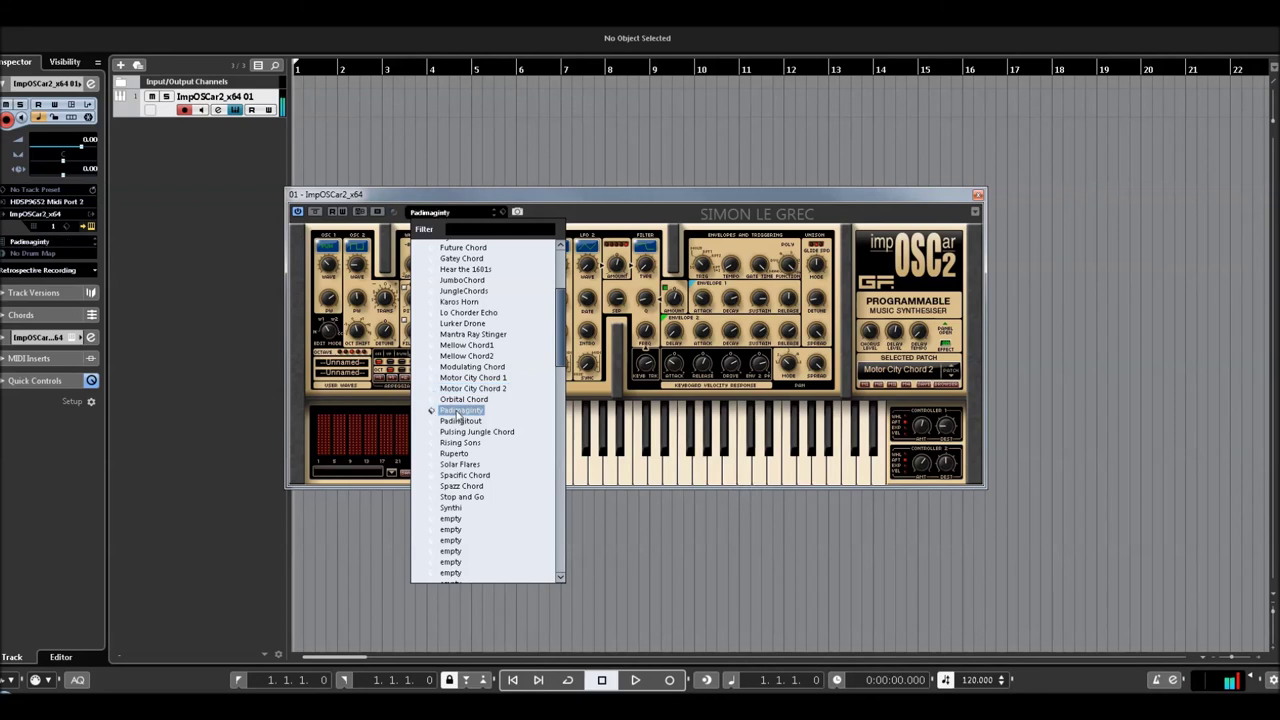